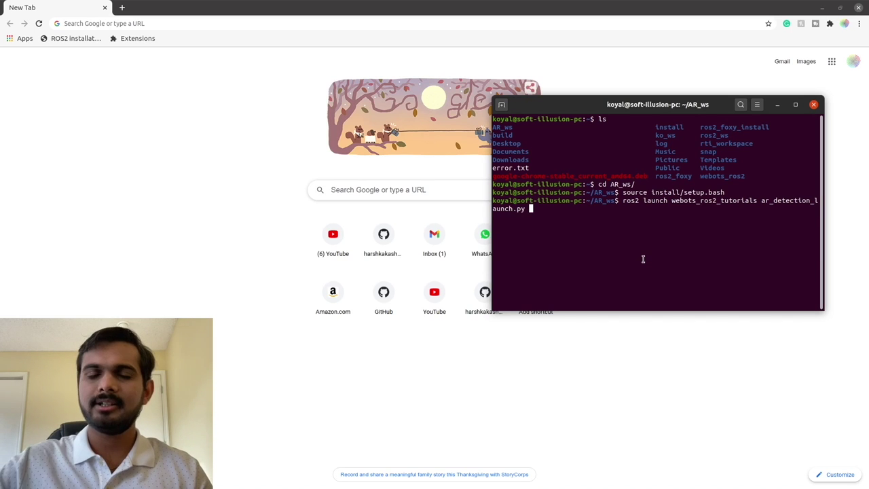
- Run the ros2 launch command that opens the custom_ar_tag world in Webots
key("Return")
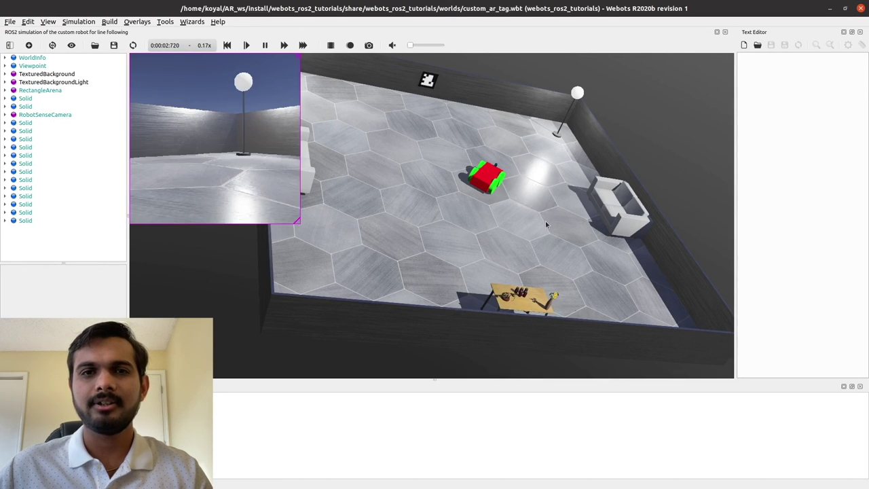
- Drag the RobotSenseCamera robot away from the tag to the middle of the arena floor
mouse_move(545, 221)
left_mouse_down()
mouse_move(520, 207)
mouse_move(548, 218)
mouse_move(541, 216)
left_mouse_up()
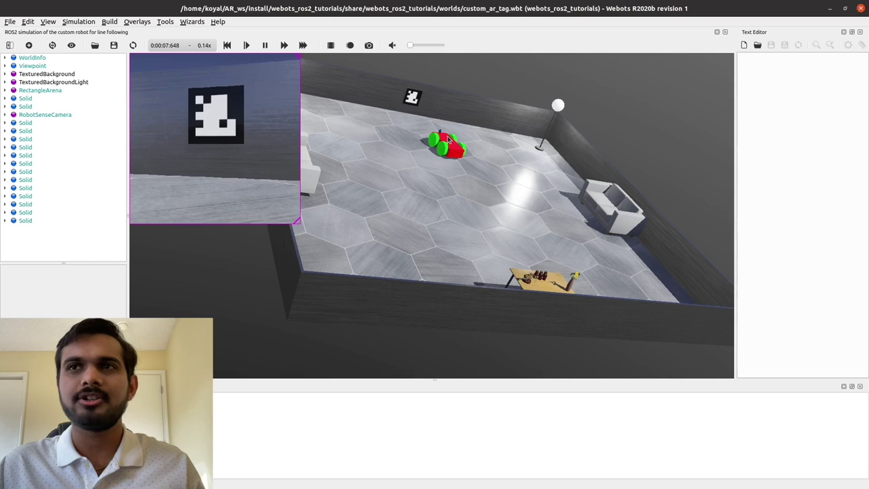
left_click_drag(448, 139, 521, 214, "shift")
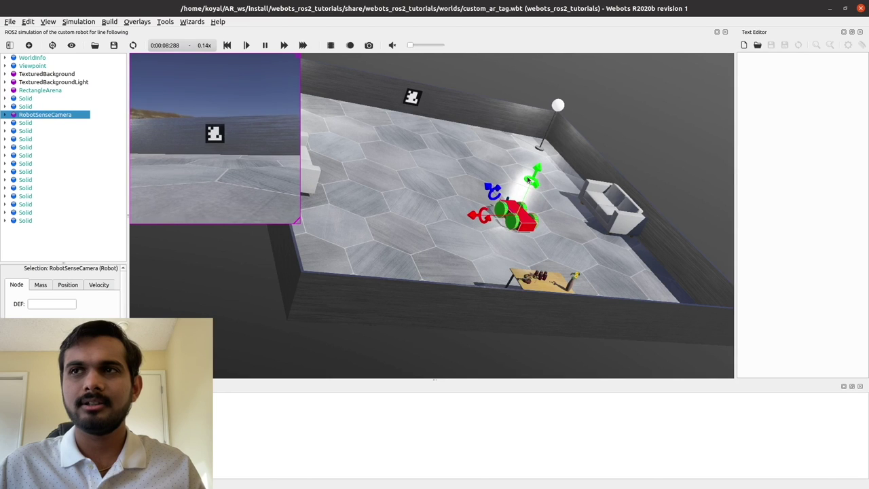
- Rotate the robot and slide it up to face the ArUco tag on the back wall
left_click_drag(526, 180, 531, 185)
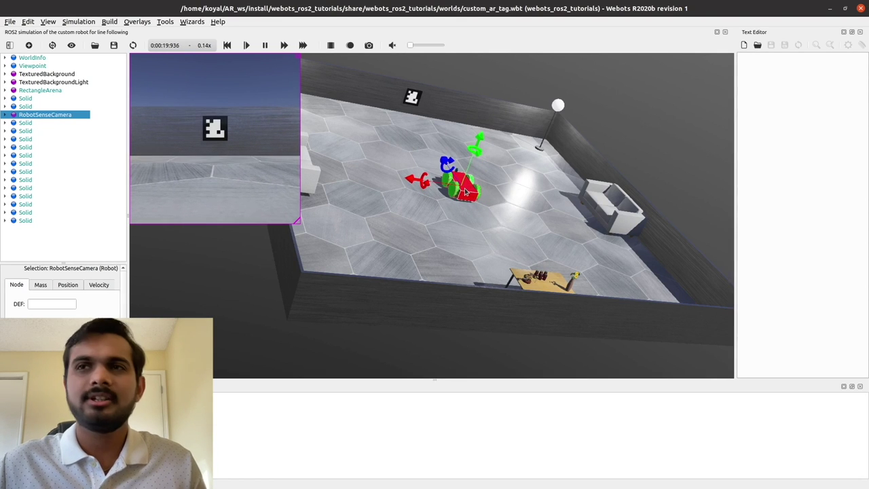
left_click_drag(465, 193, 441, 162, "shift")
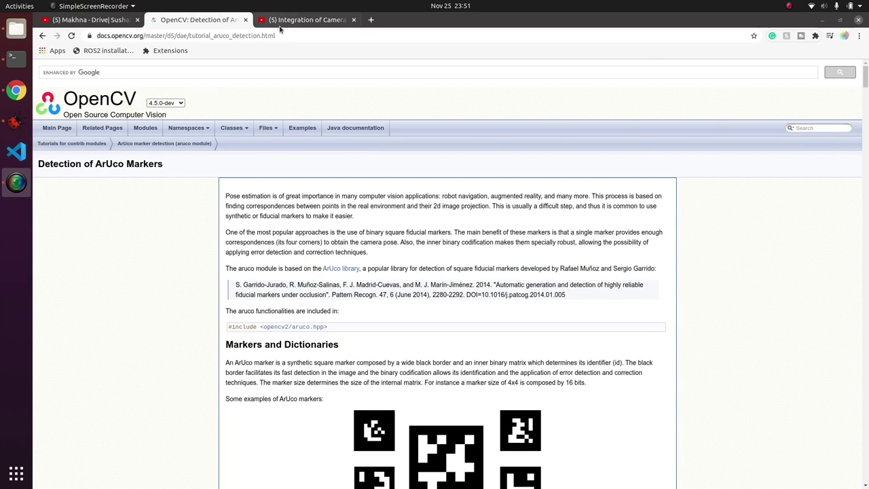
- Scroll the ArUco tutorial past Markers and Dictionaries and Marker Creation toward Marker Detection
left_click_drag(275, 35, 102, 41)
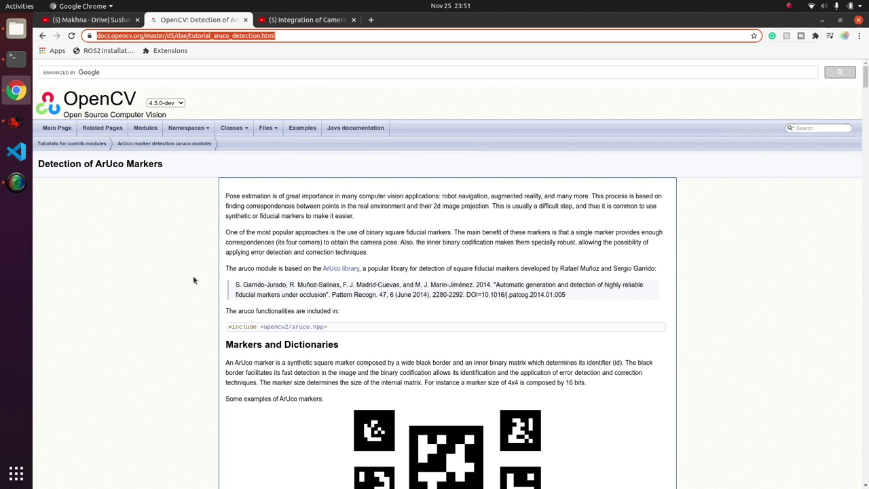
scroll(556, 350, "down", 4)
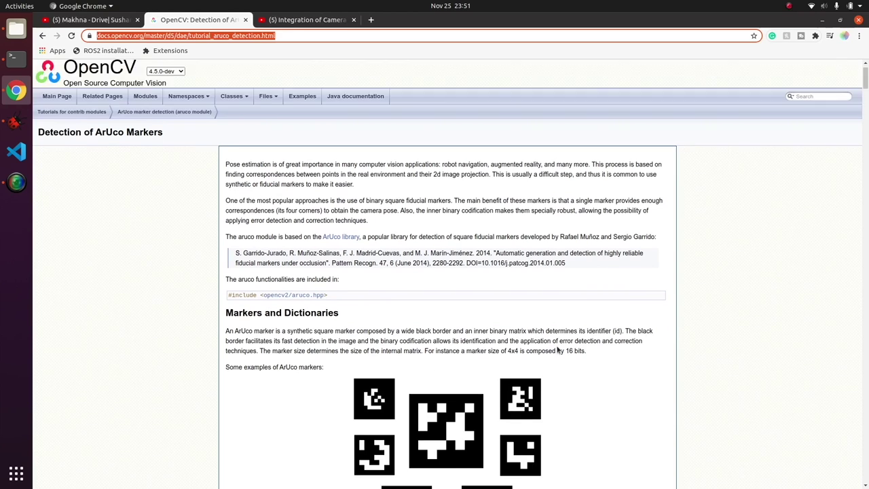
scroll(556, 350, "down", 2)
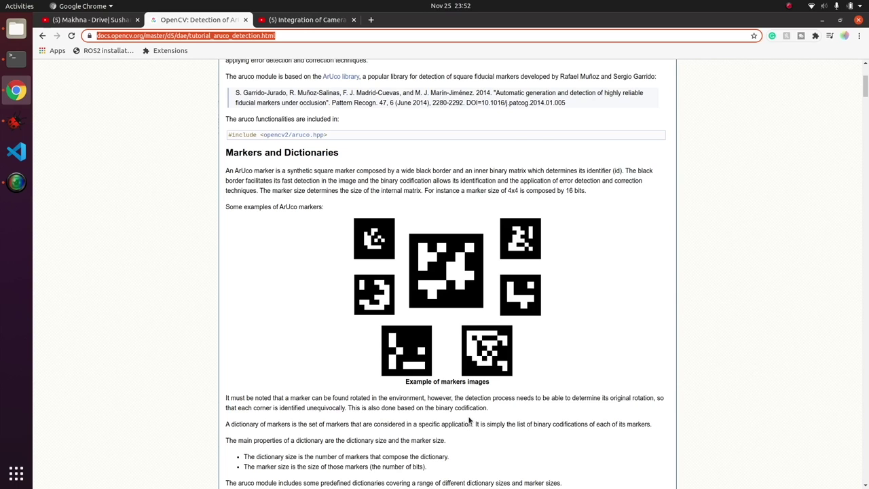
scroll(469, 421, "down", 4)
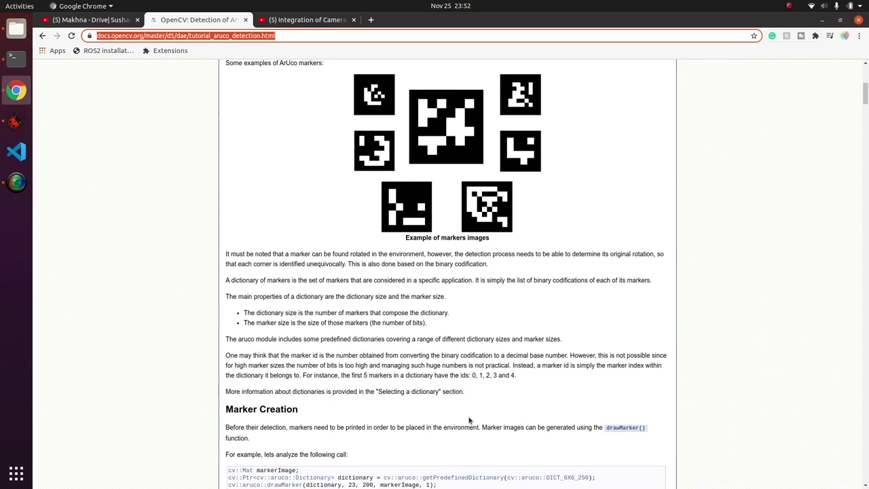
scroll(468, 421, "down", 6)
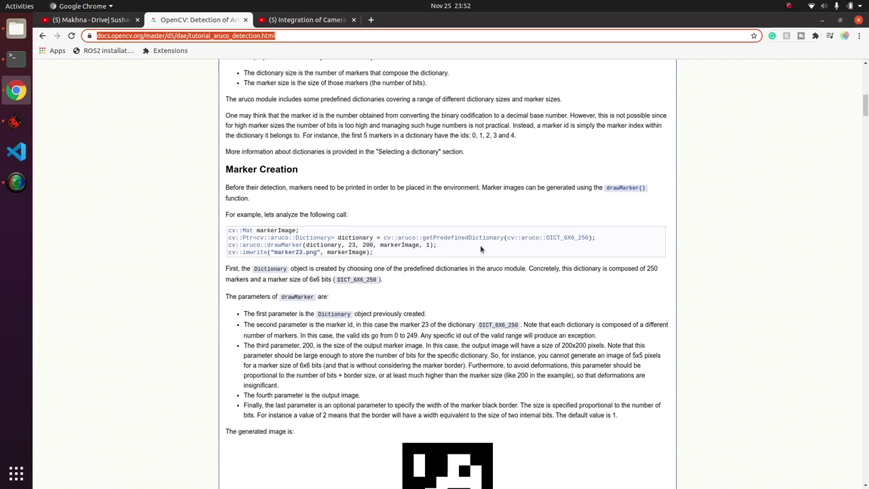
scroll(489, 258, "down", 5)
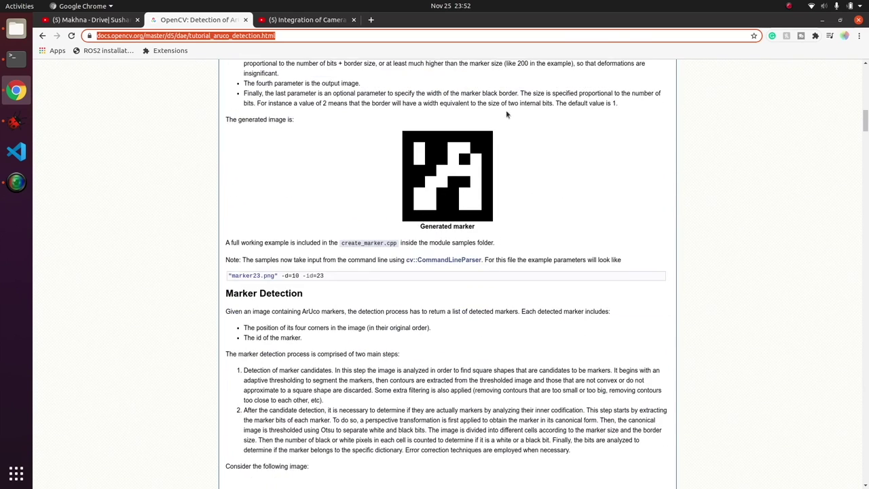
- Scroll through Marker Detection and Pose Estimation to the full single-marker pose estimation example
scroll(495, 270, "down", 8)
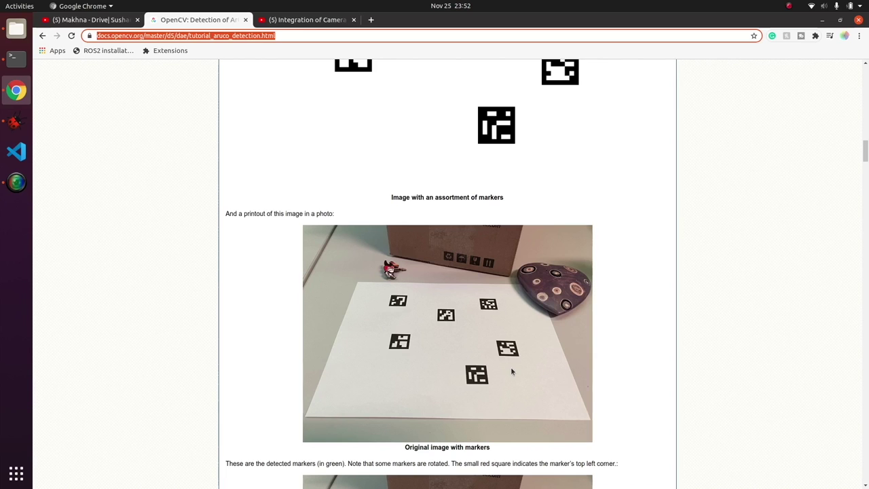
scroll(458, 291, "down", 4)
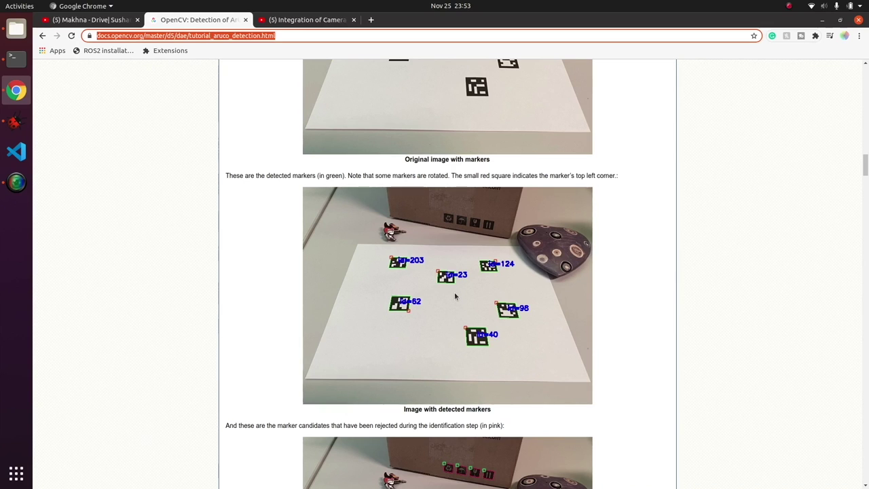
scroll(455, 296, "down", 4)
scroll(468, 313, "up", 3)
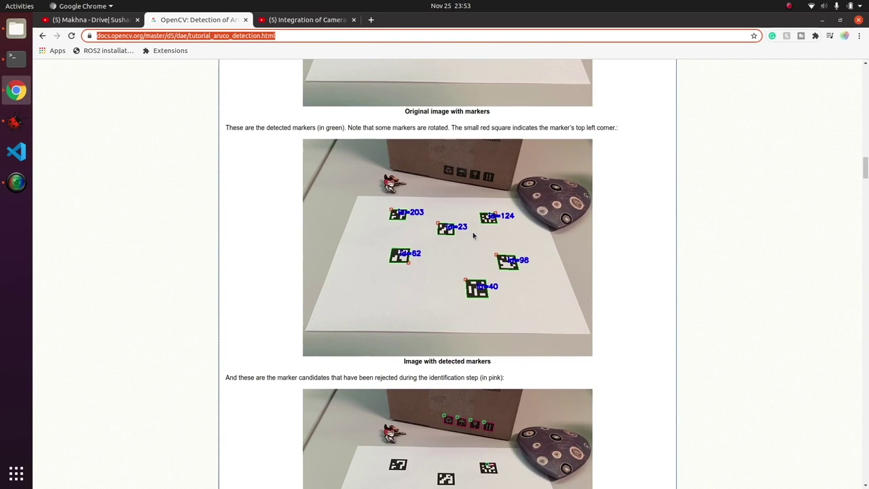
scroll(489, 293, "down", 5)
scroll(489, 293, "down", 9)
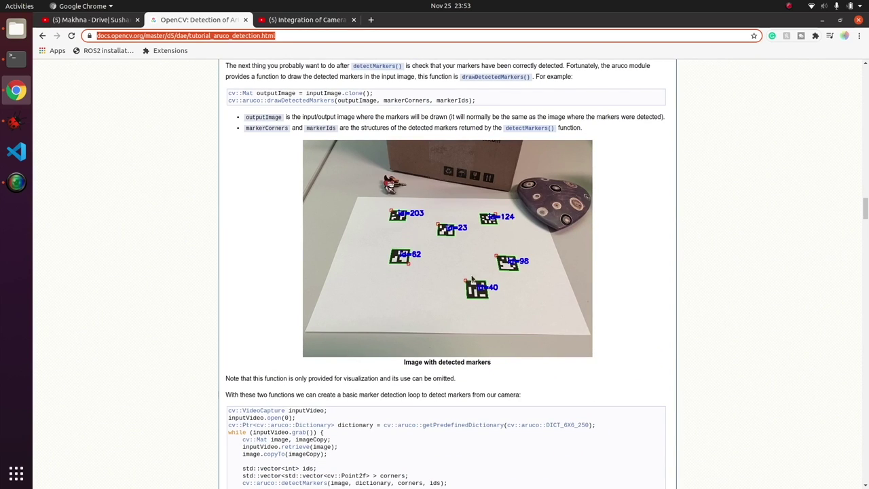
scroll(473, 278, "down", 8)
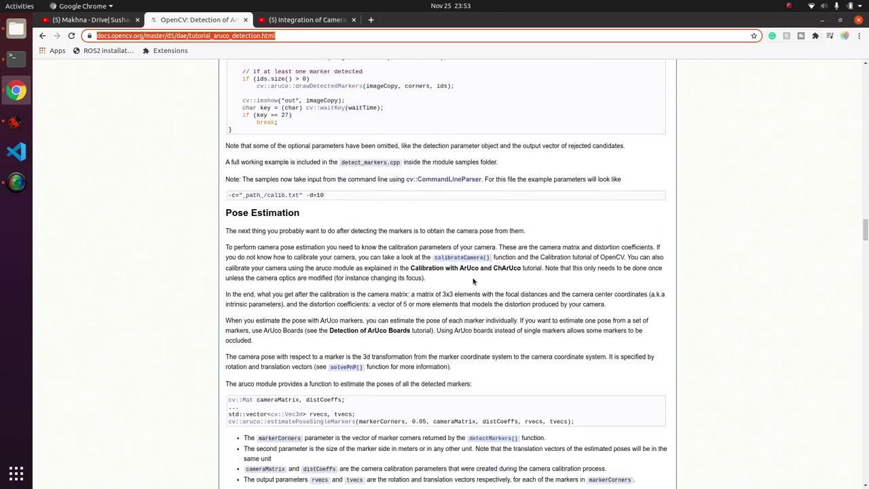
scroll(473, 281, "down", 7)
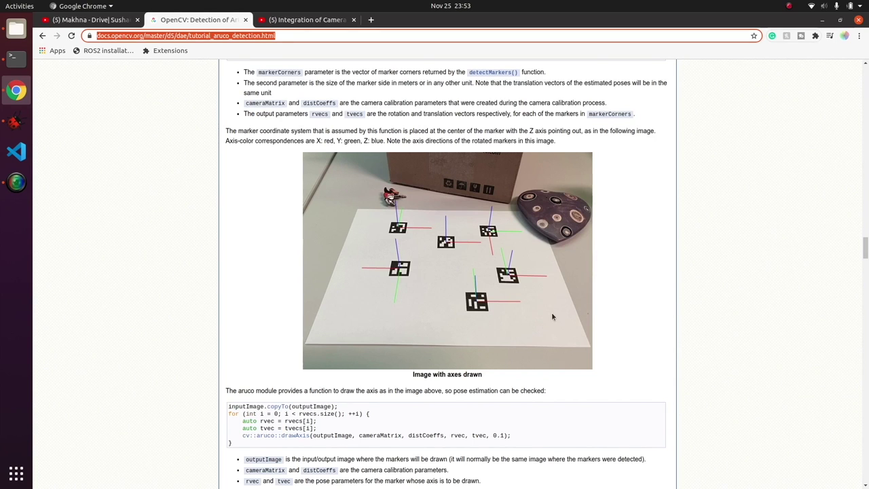
scroll(551, 311, "down", 7)
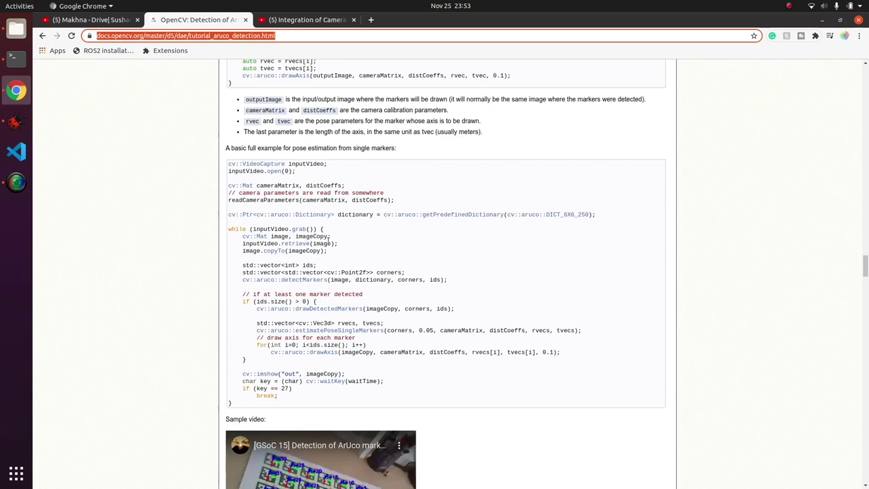
left_click_drag(337, 216, 498, 216)
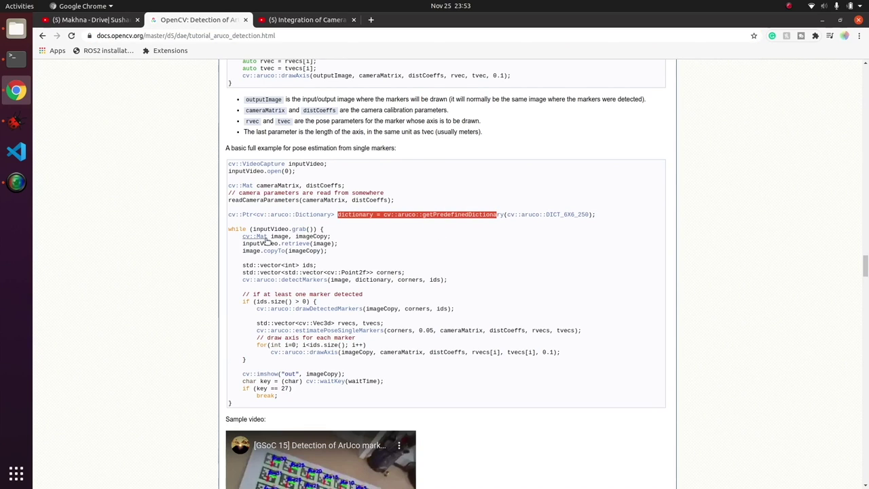
left_click_drag(270, 235, 319, 236)
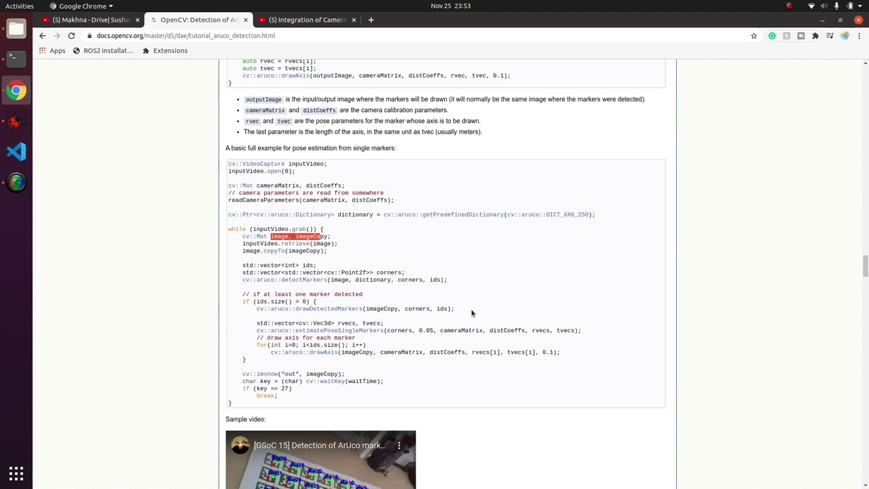
left_click_drag(455, 309, 281, 310)
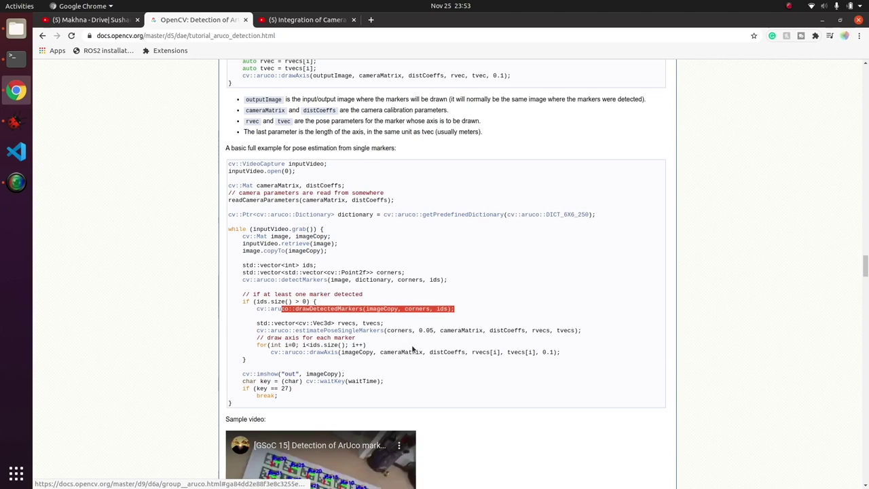
left_click_drag(484, 330, 281, 332)
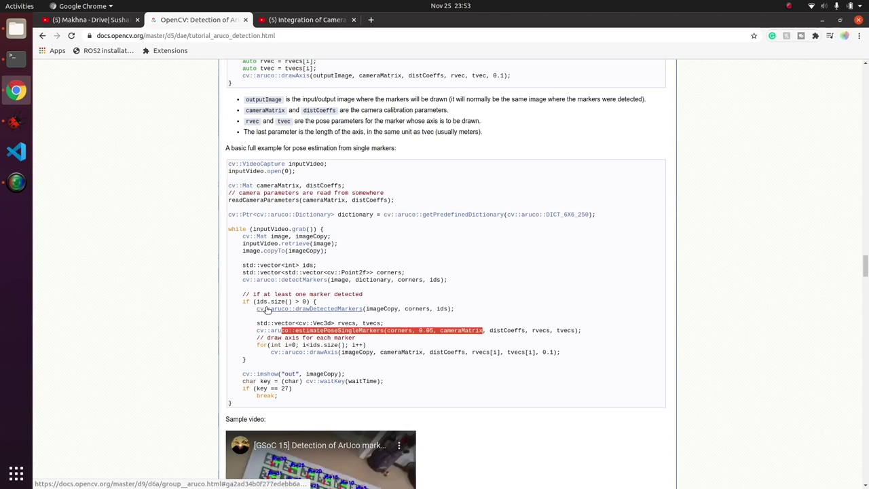
left_click_drag(256, 344, 229, 345)
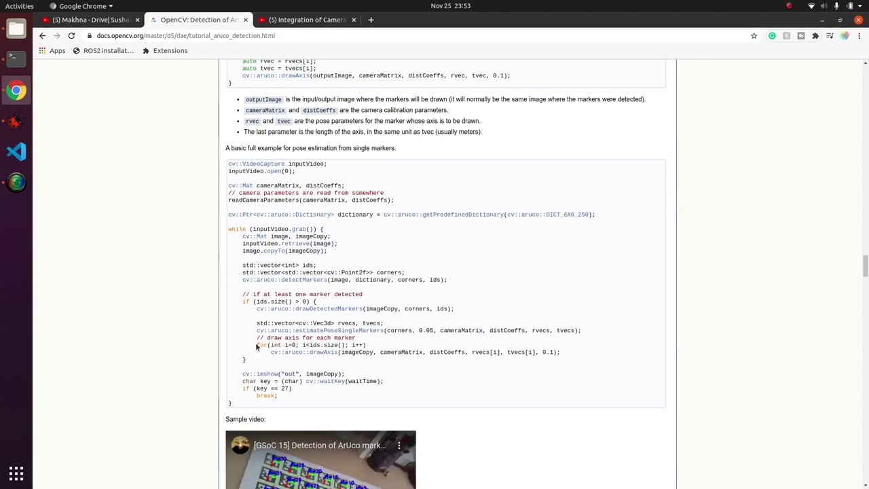
left_click(366, 345, "shift")
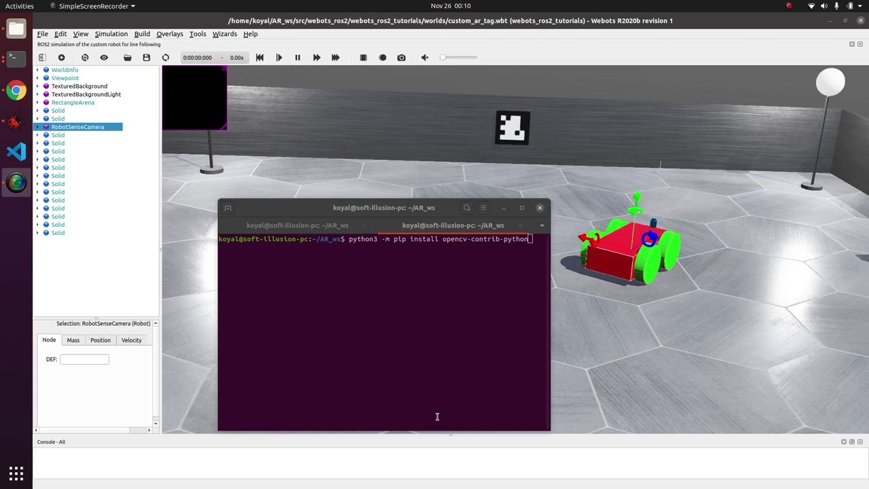
- Run python3 -m pip install opencv-contrib-python in the terminal
triple_click(387, 243)
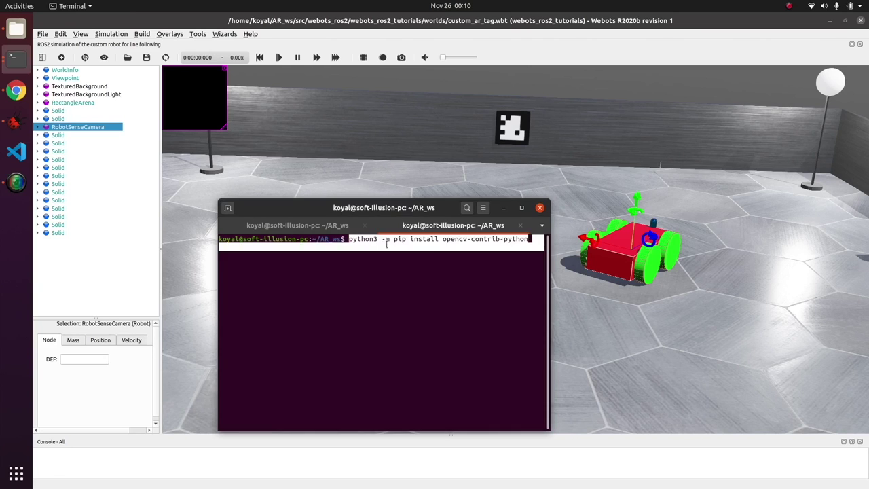
mouse_move(349, 239)
left_mouse_down()
mouse_move(520, 239)
mouse_move(349, 239)
left_mouse_up()
left_click(528, 239)
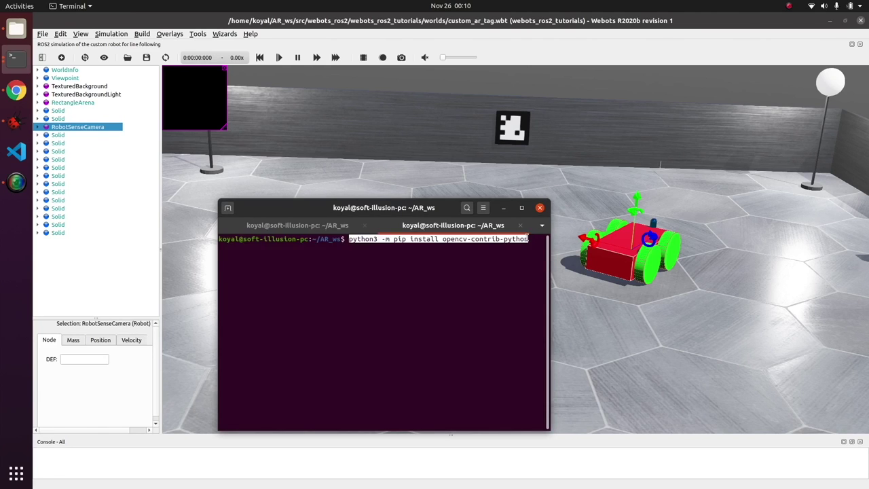
left_click(526, 270)
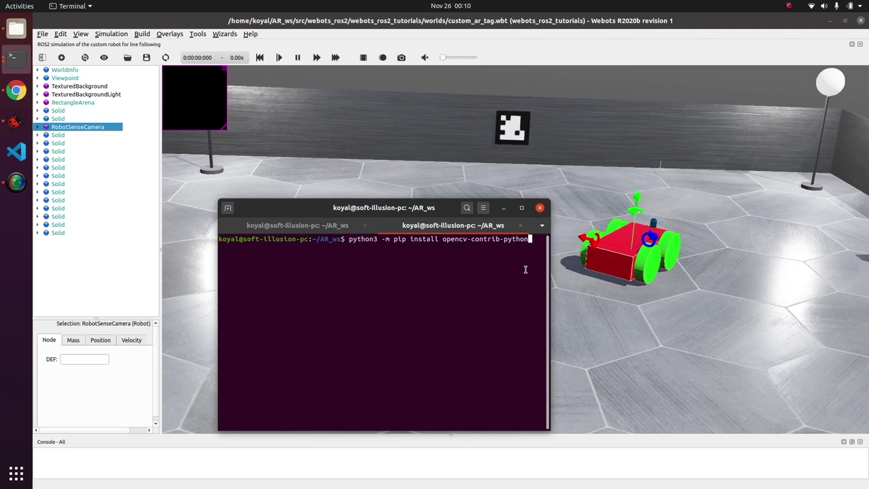
key("Return")
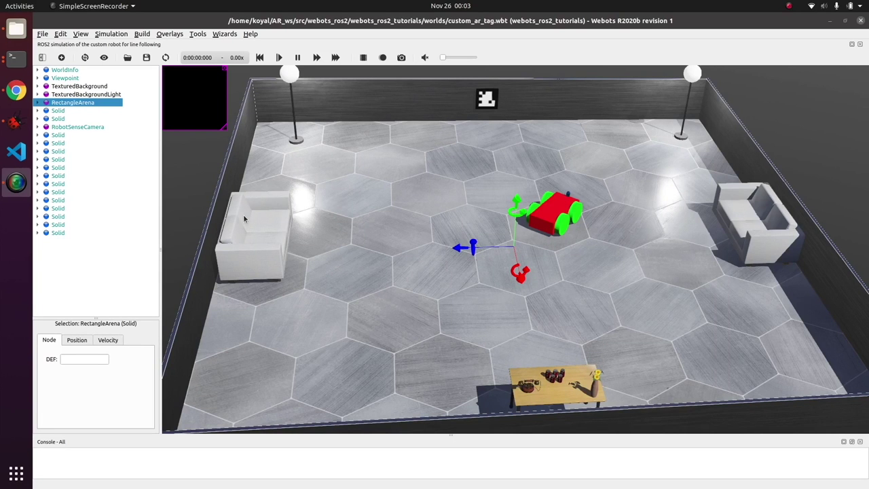
- Orbit to a low close view of the camera robot and select RobotSenseCamera
left_click_drag(528, 297, 554, 271)
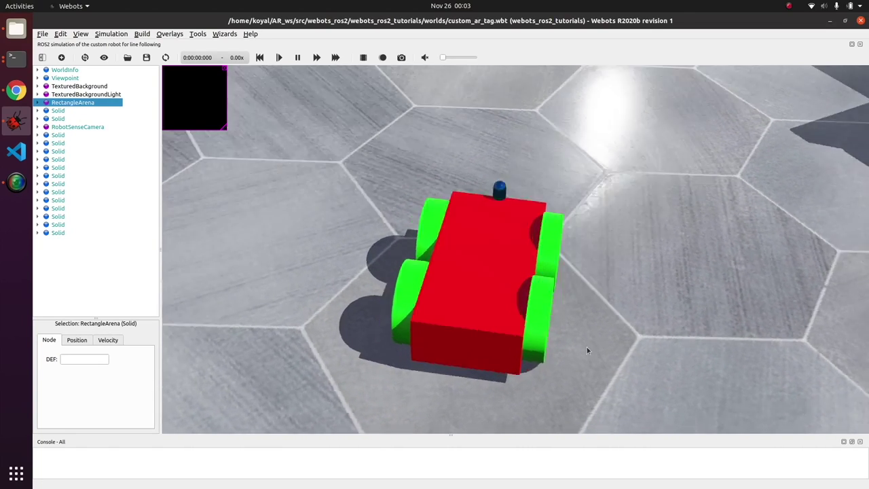
left_click_drag(587, 351, 518, 352)
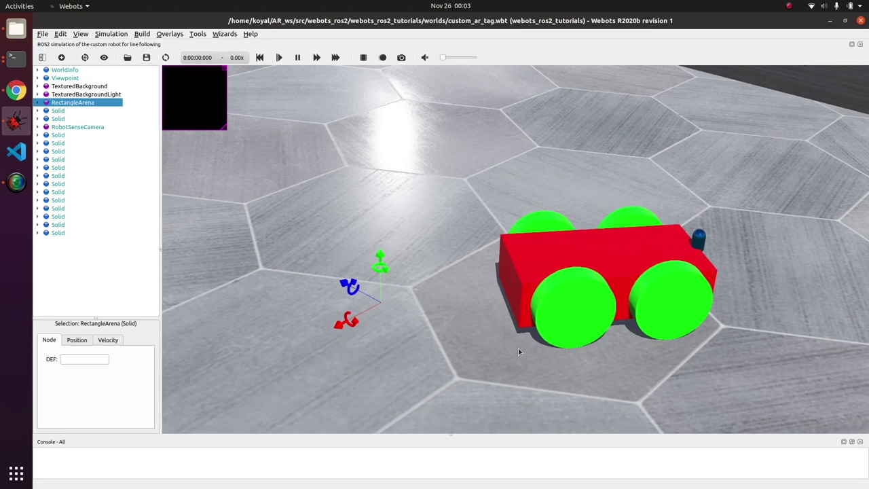
left_click_drag(672, 353, 680, 210)
left_click_drag(751, 335, 723, 289)
left_click(746, 215)
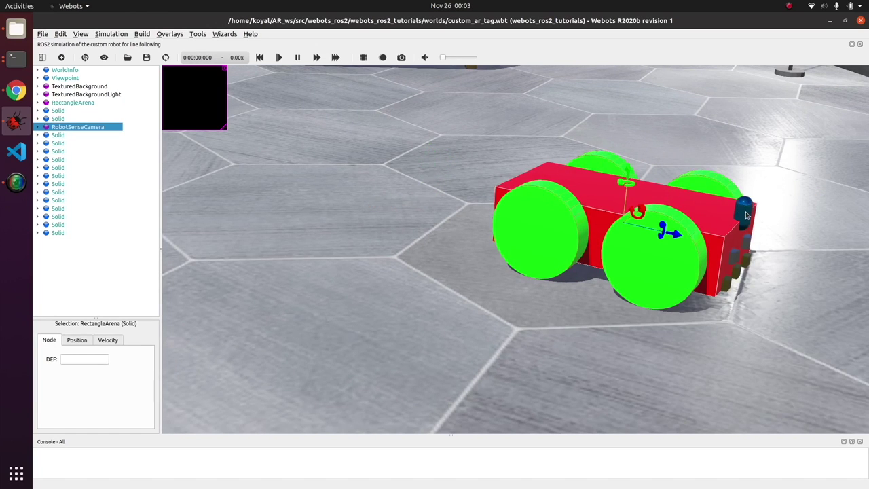
- Inspect the robot's red body, green wheels and camera up close, then return to the YouTube camera tutorial
scroll(787, 306, "up", 8)
scroll(754, 232, "up", 5)
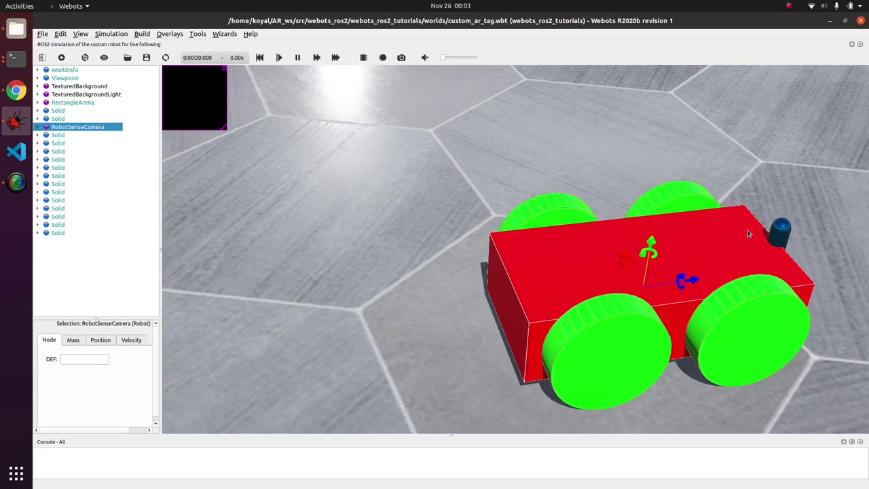
left_click_drag(754, 232, 597, 252)
scroll(740, 291, "up", 5)
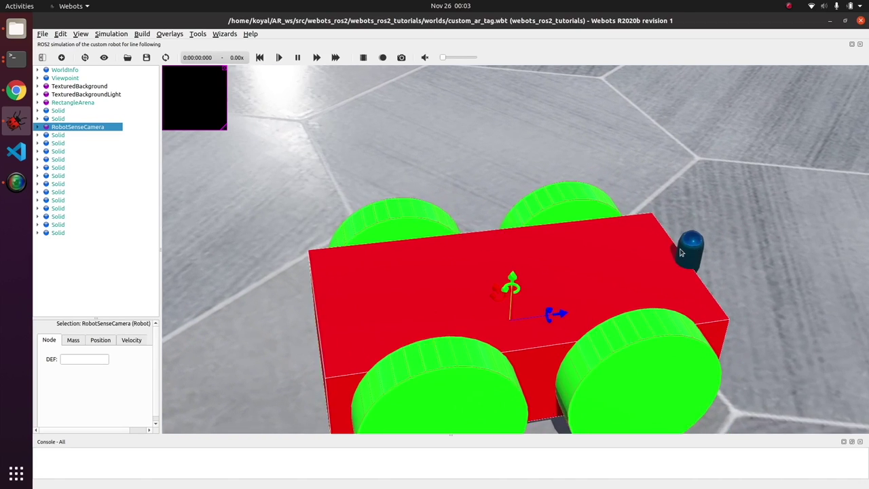
left_click_drag(738, 289, 722, 288)
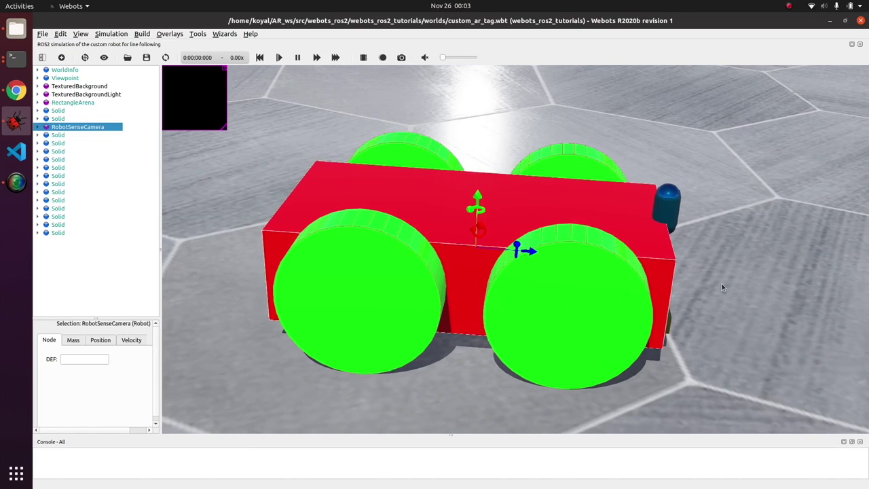
scroll(724, 218, "down", 6)
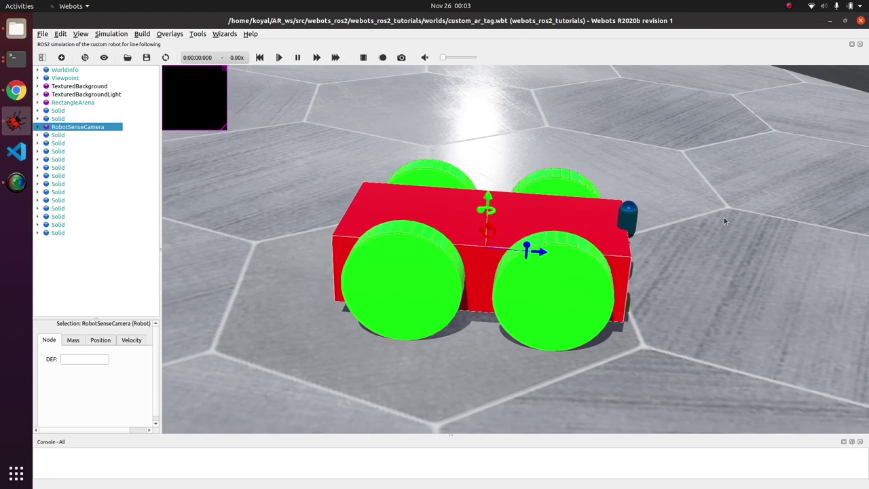
left_click_drag(722, 217, 683, 241)
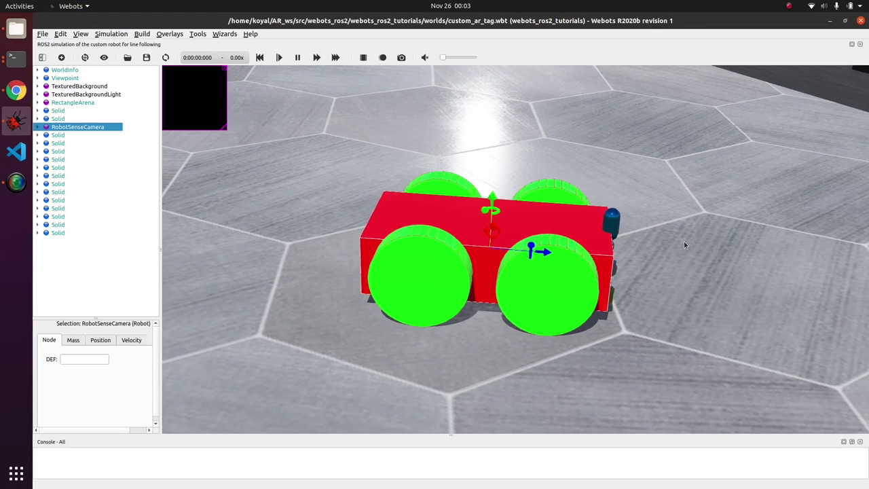
left_click(16, 89)
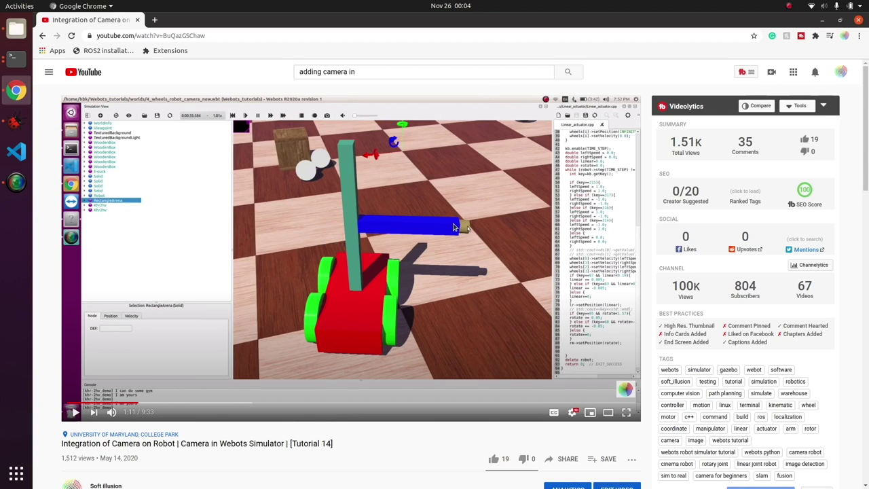
left_click(16, 121)
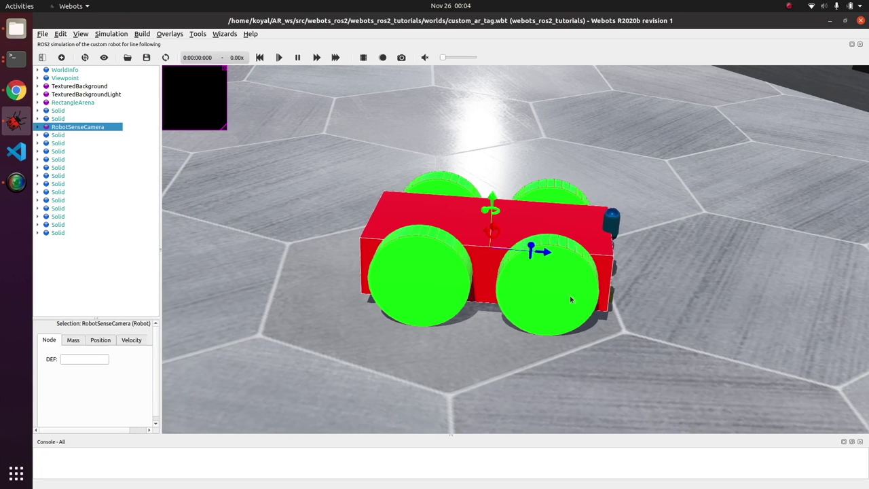
left_click_drag(569, 299, 611, 233)
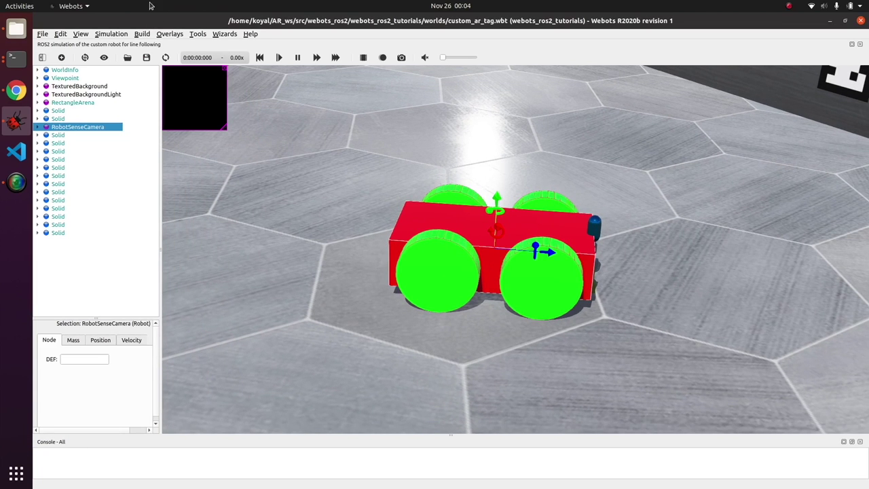
- Enable Show Camera Frustums under View > Optional Rendering and view the robot from low
left_click(81, 36)
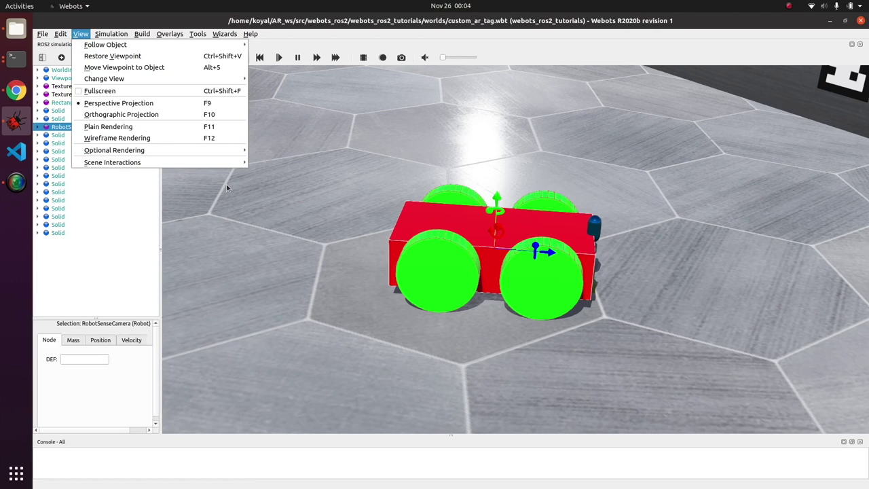
mouse_move(173, 153)
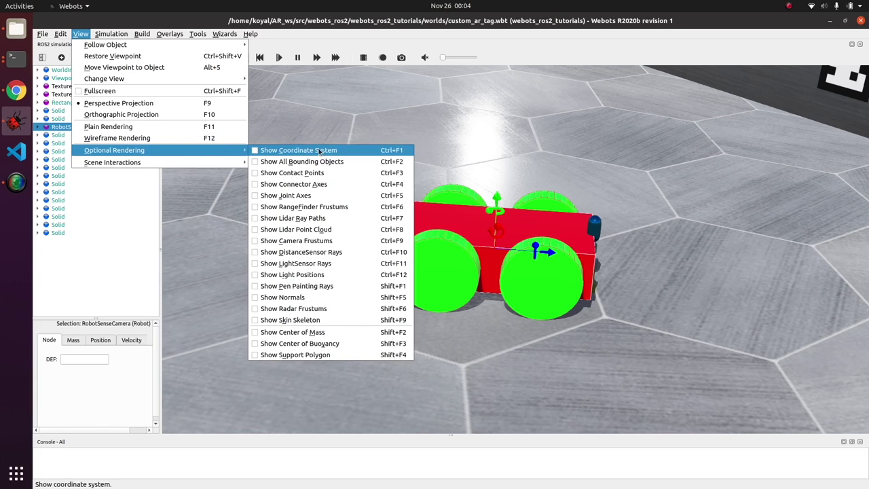
left_click(307, 242)
left_click_drag(576, 299, 635, 285)
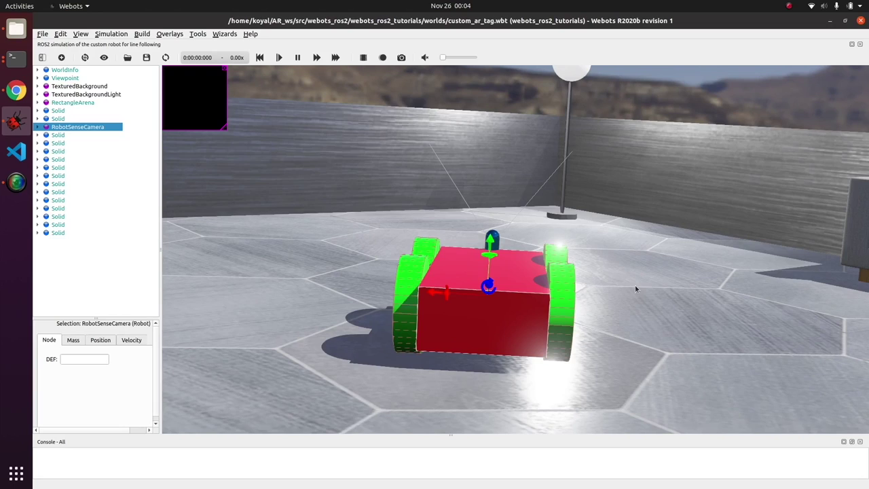
scroll(634, 288, "down", 5)
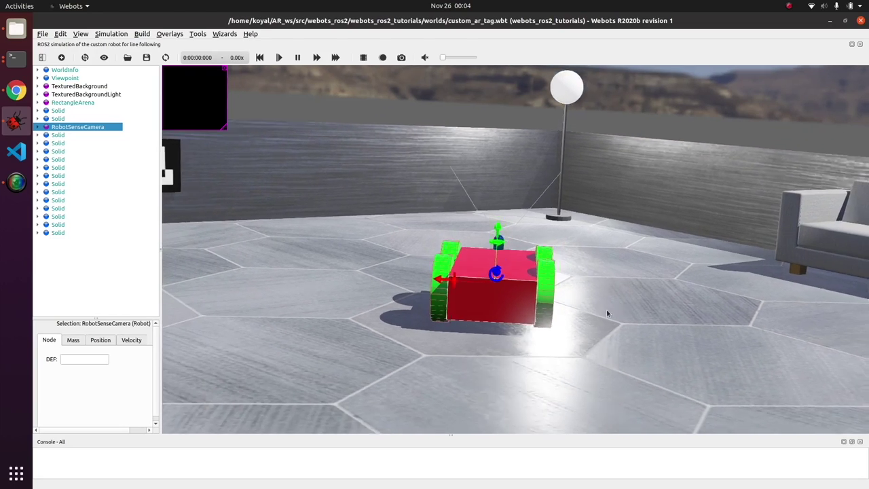
left_click_drag(608, 313, 616, 357)
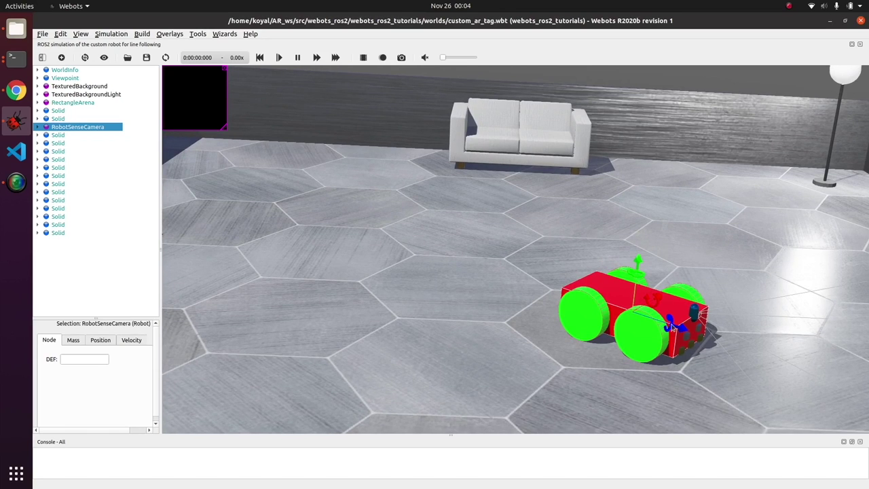
scroll(684, 315, "up", 2)
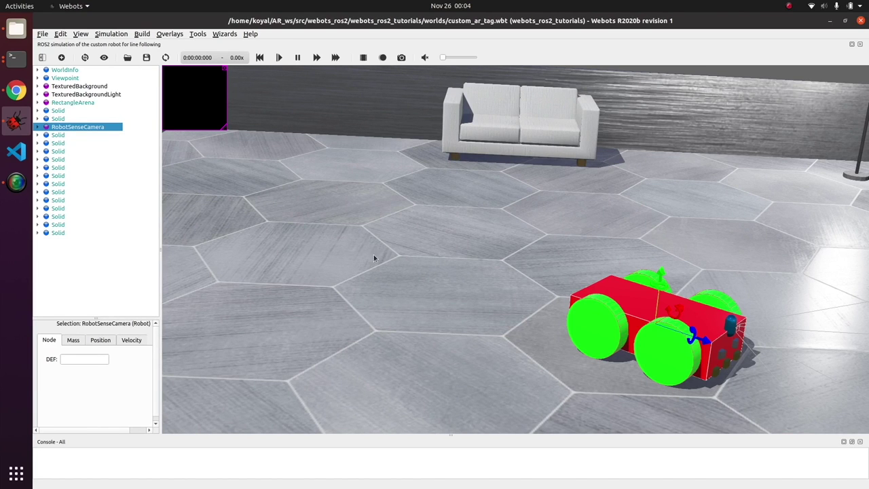
left_click_drag(374, 258, 525, 229)
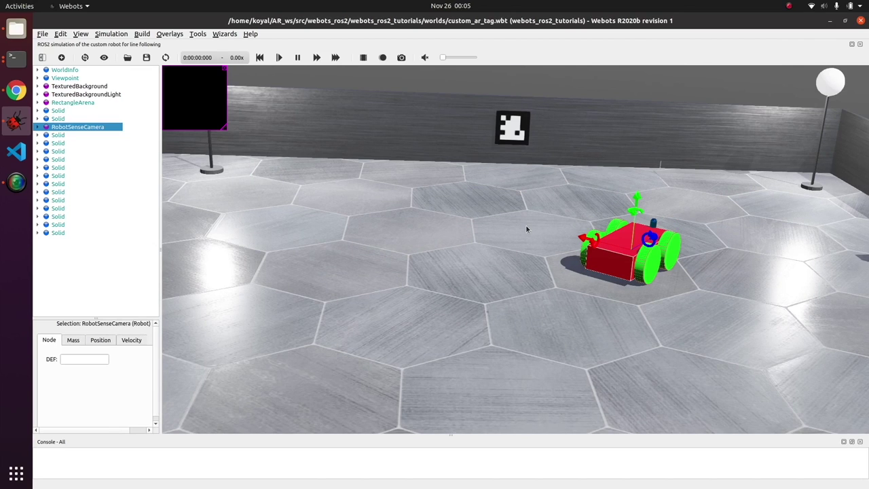